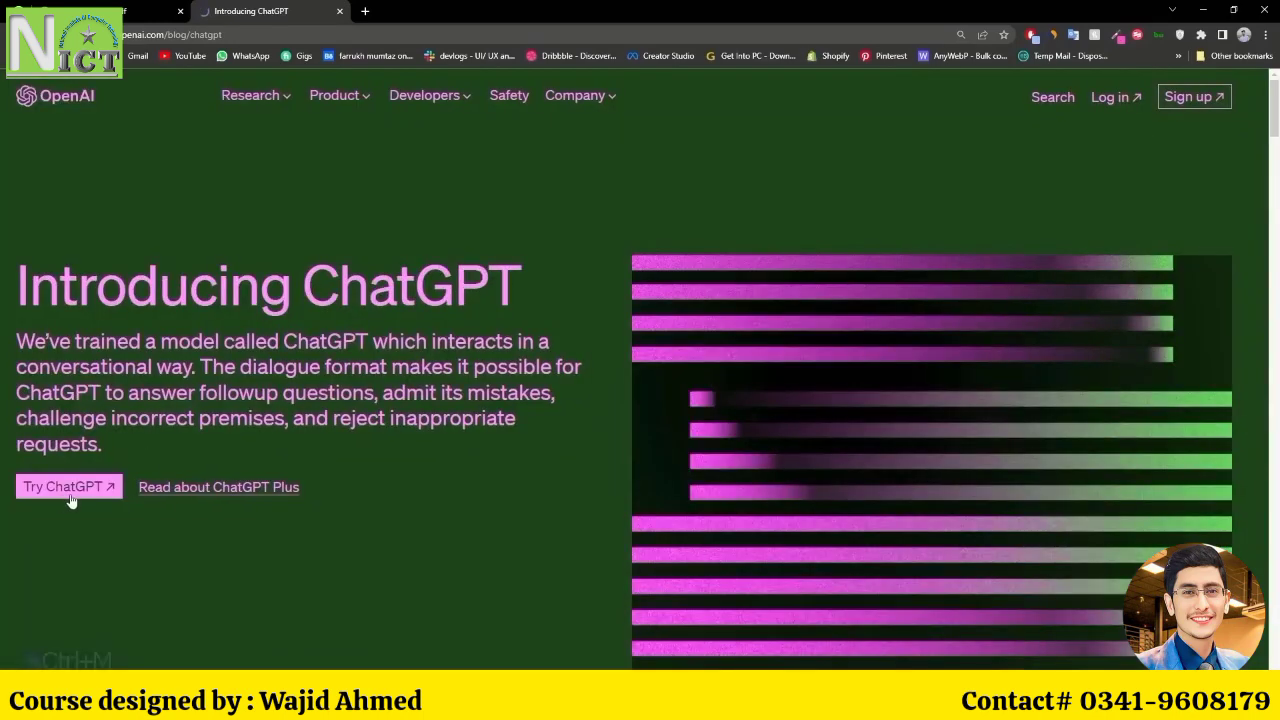
# - Open ChatGPT from the Introducing ChatGPT page and proceed from the expired session to the login page
pyautogui.click(70, 490)
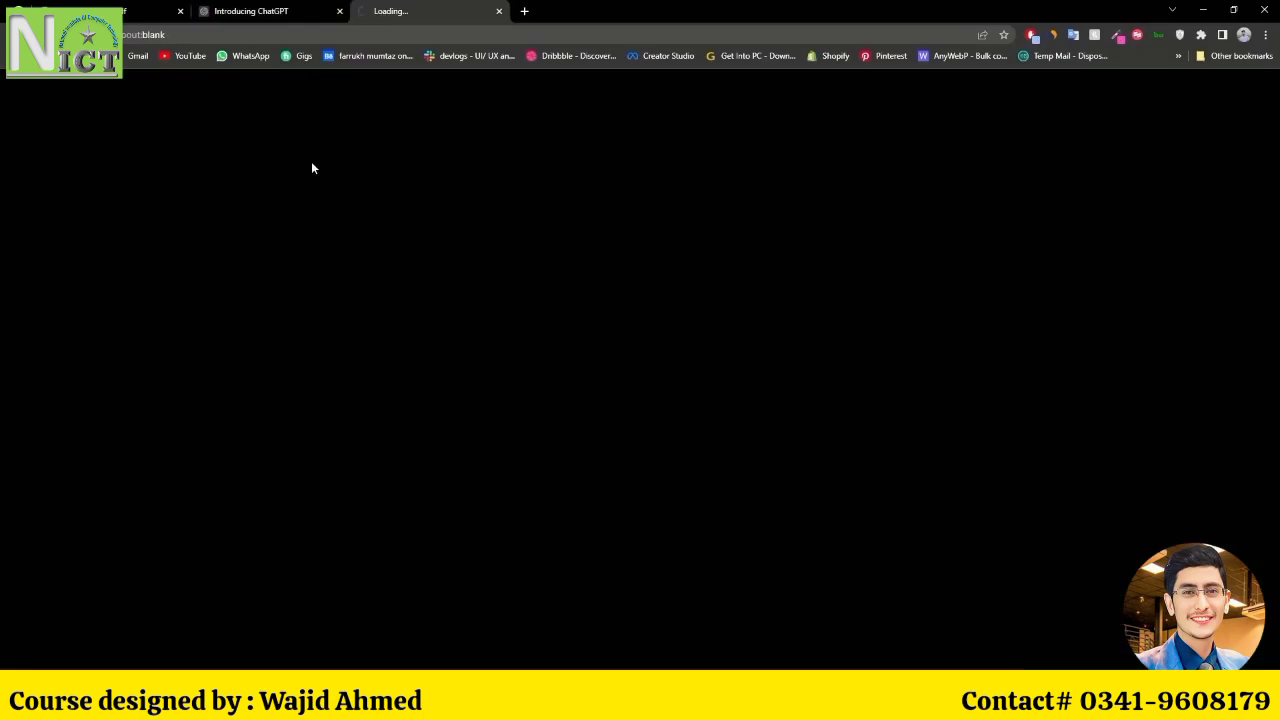
pyautogui.click(268, 6)
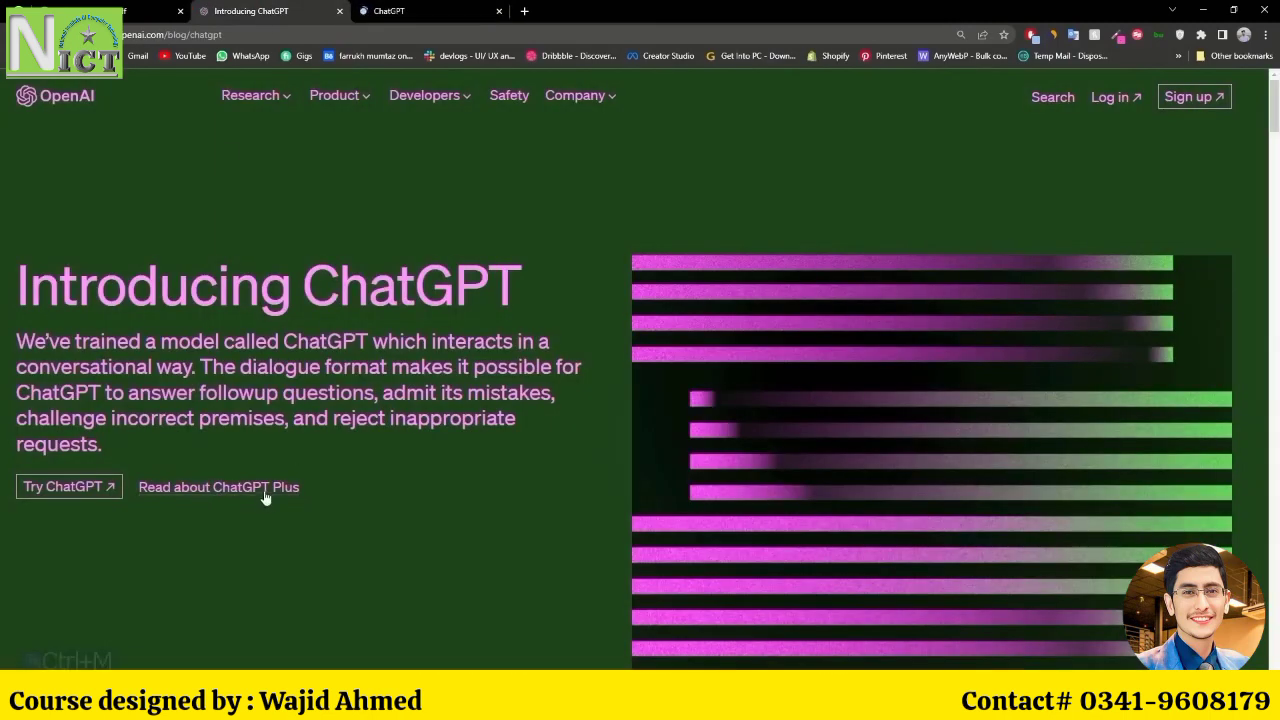
pyautogui.click(387, 7)
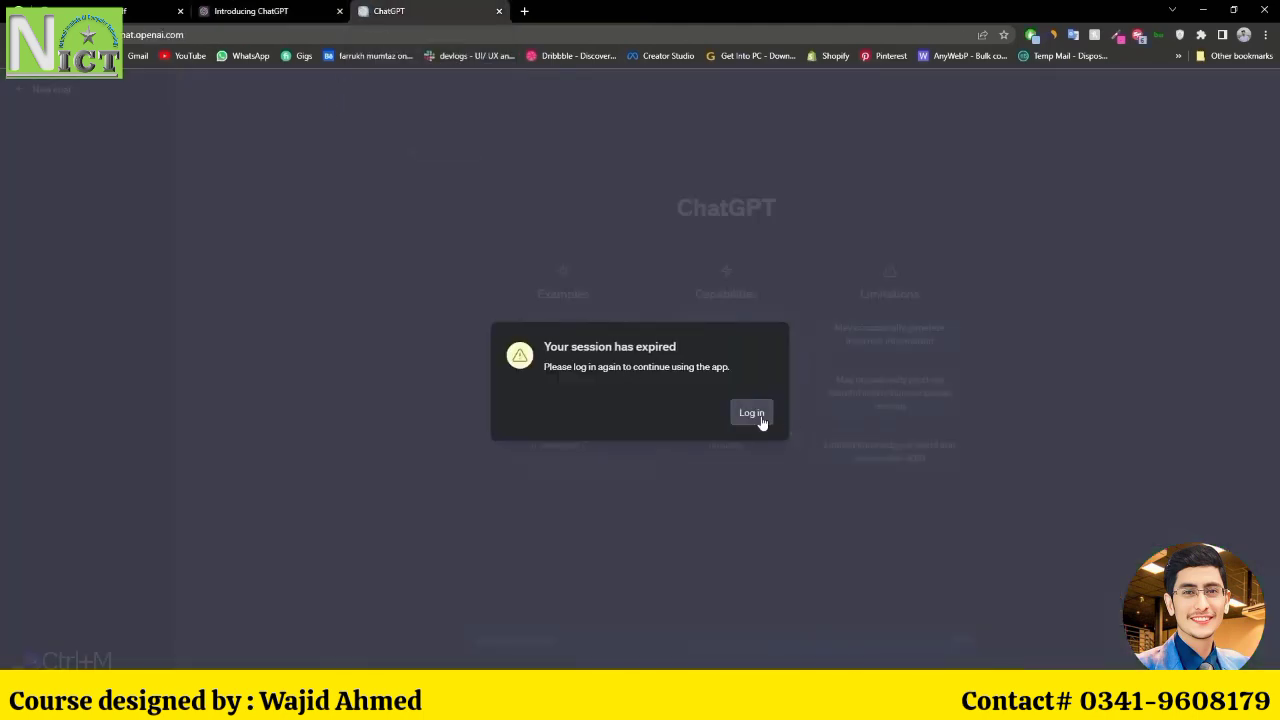
pyautogui.click(751, 412)
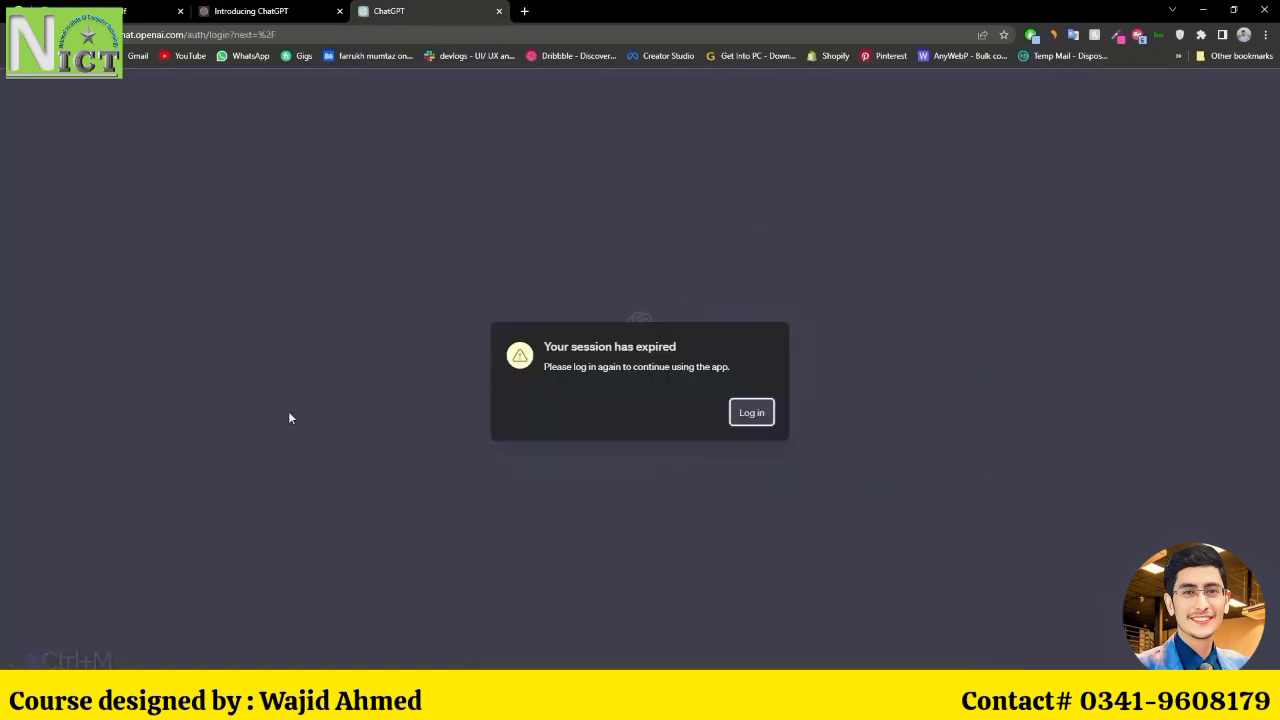
pyautogui.click(745, 413)
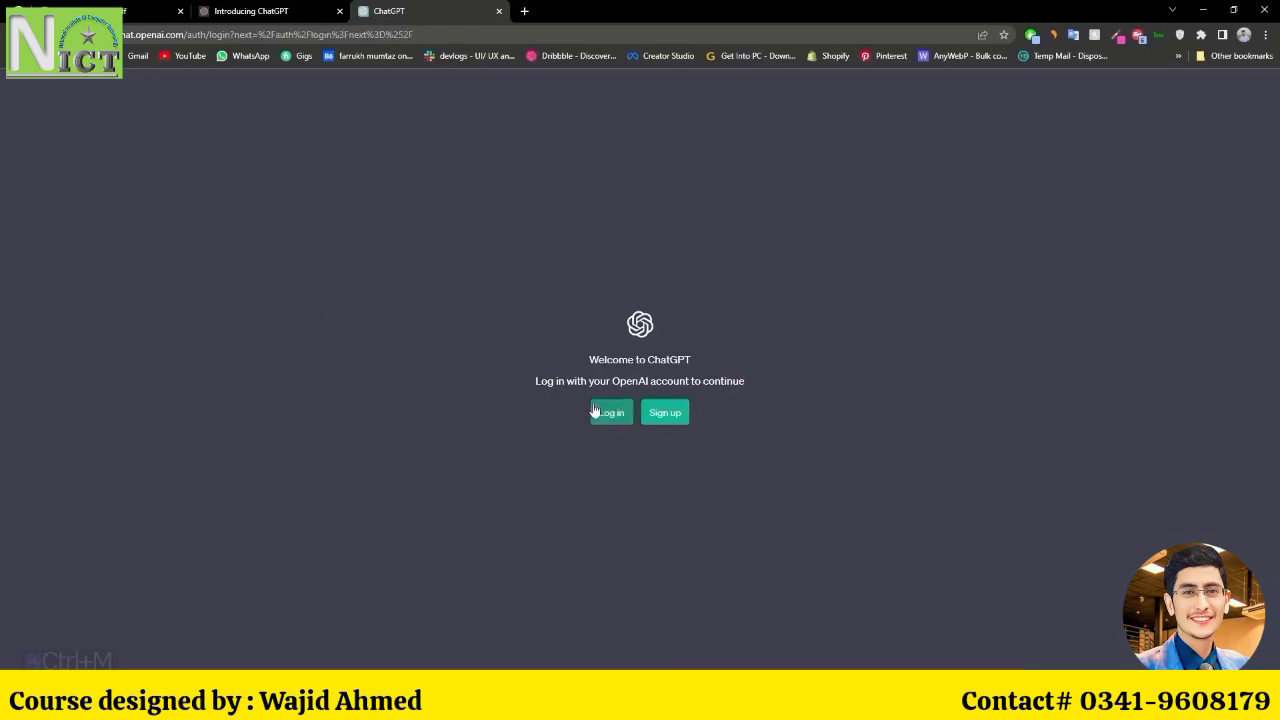
# - Try to sign up for an OpenAI account by continuing with the listed Google account
pyautogui.click(670, 416)
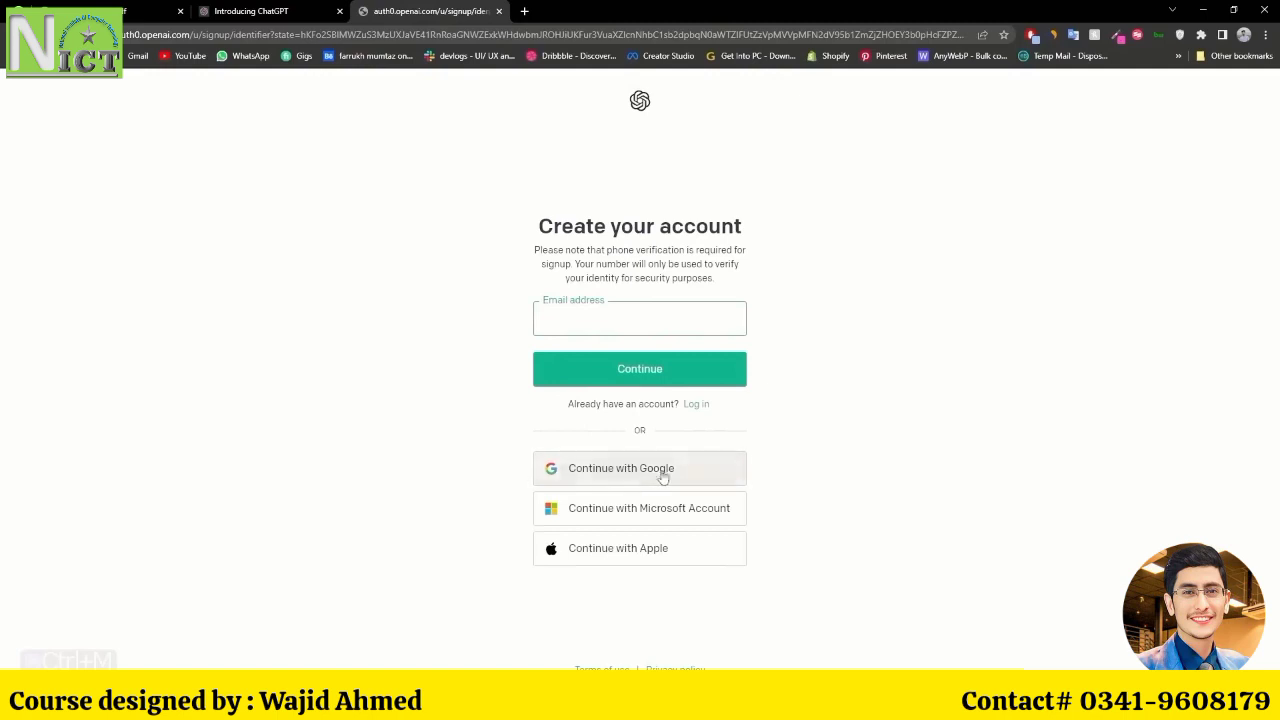
pyautogui.click(653, 477)
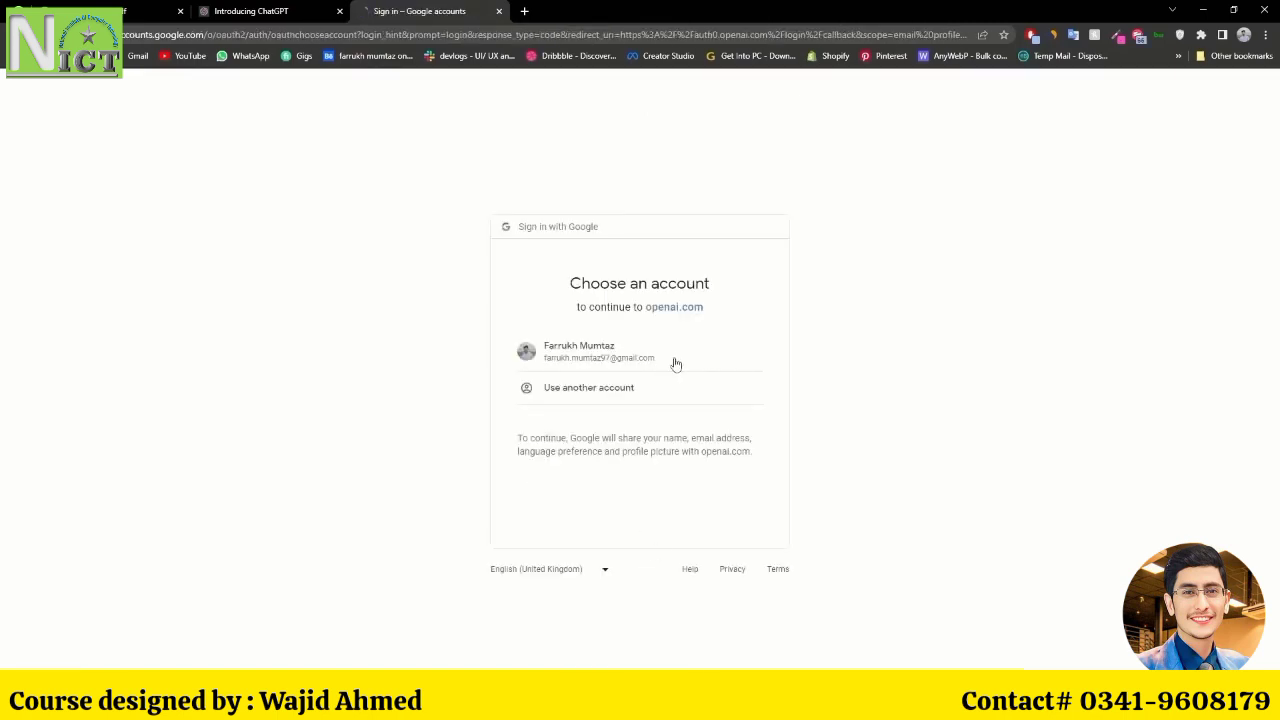
pyautogui.click(690, 358)
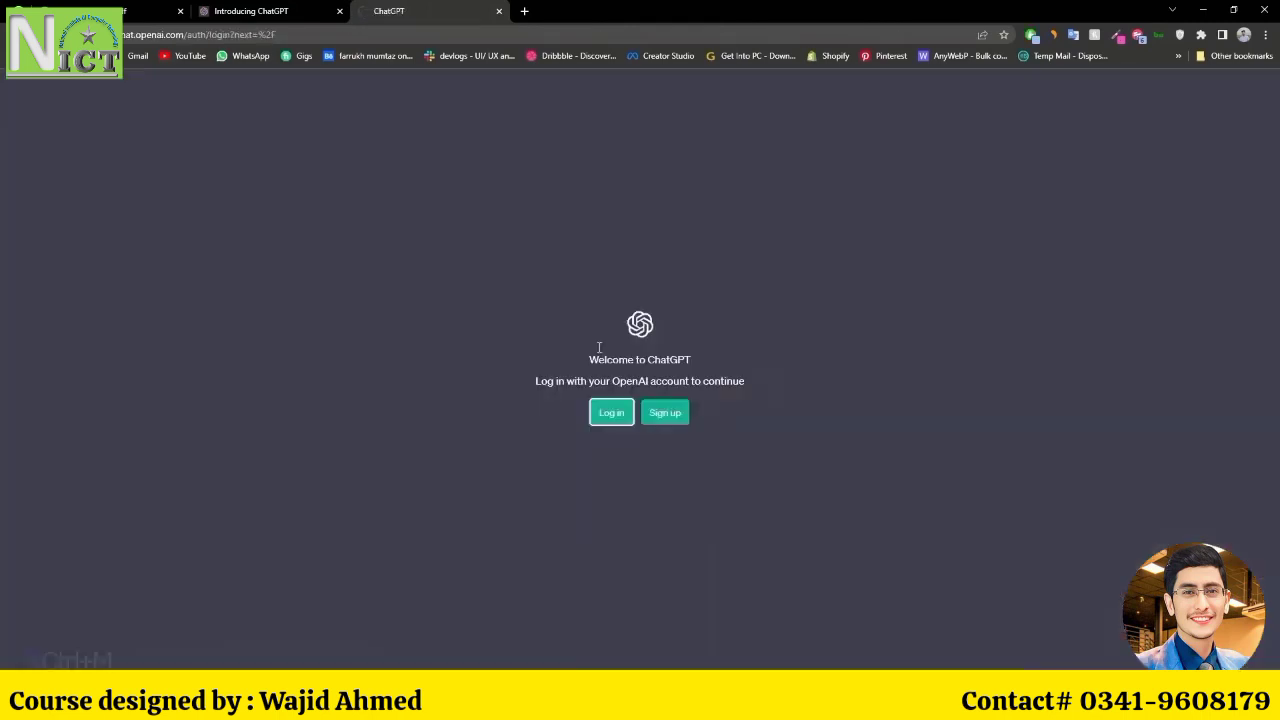
# - Log in to ChatGPT by continuing with the listed Google account
pyautogui.click(611, 412)
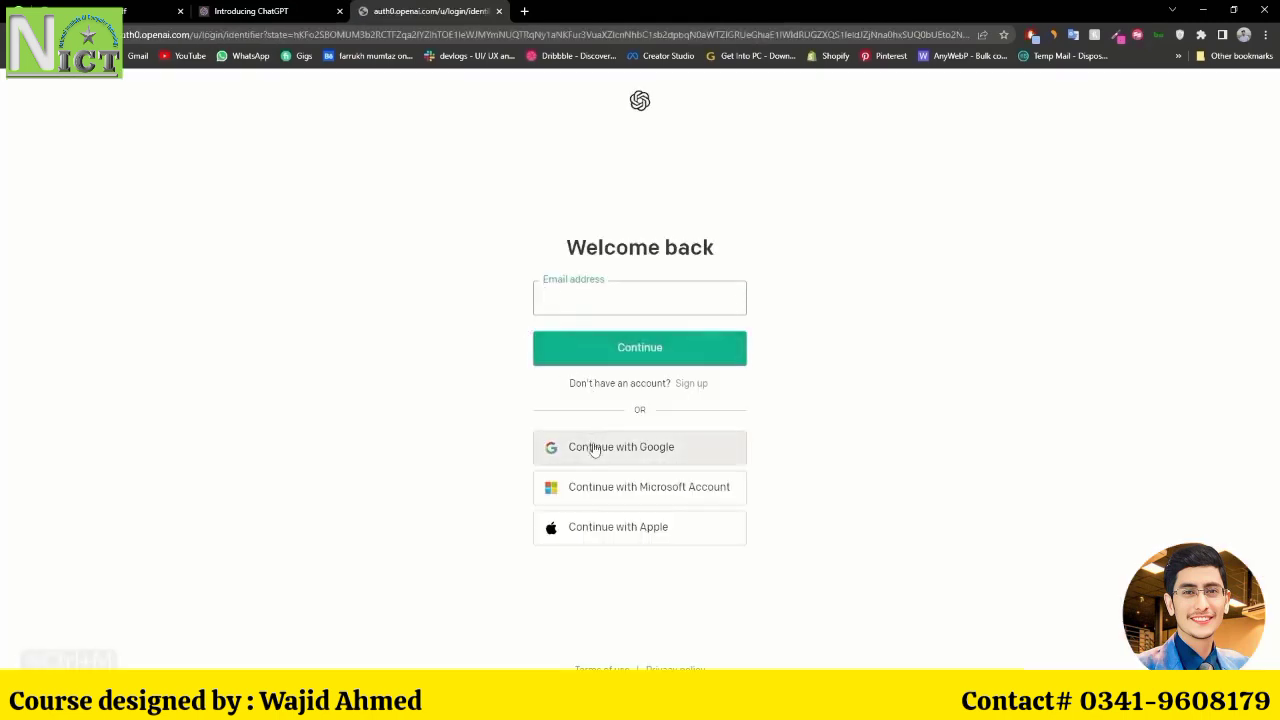
pyautogui.click(667, 454)
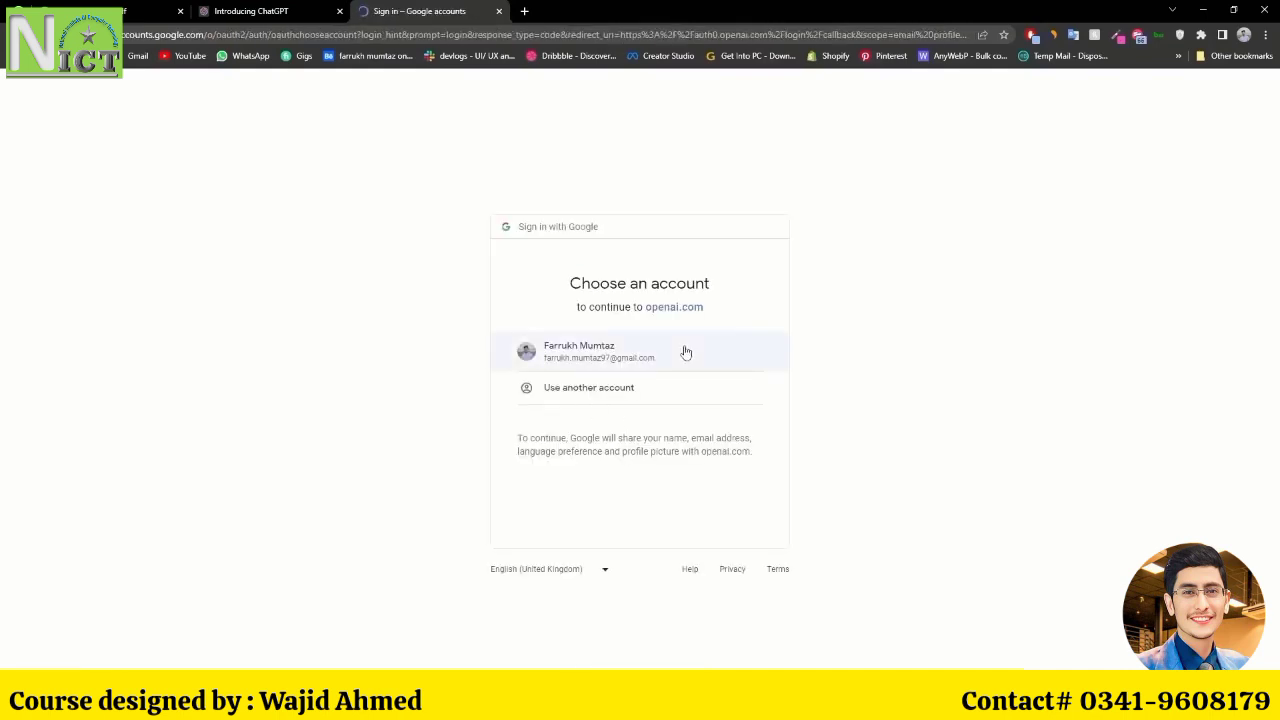
pyautogui.click(686, 352)
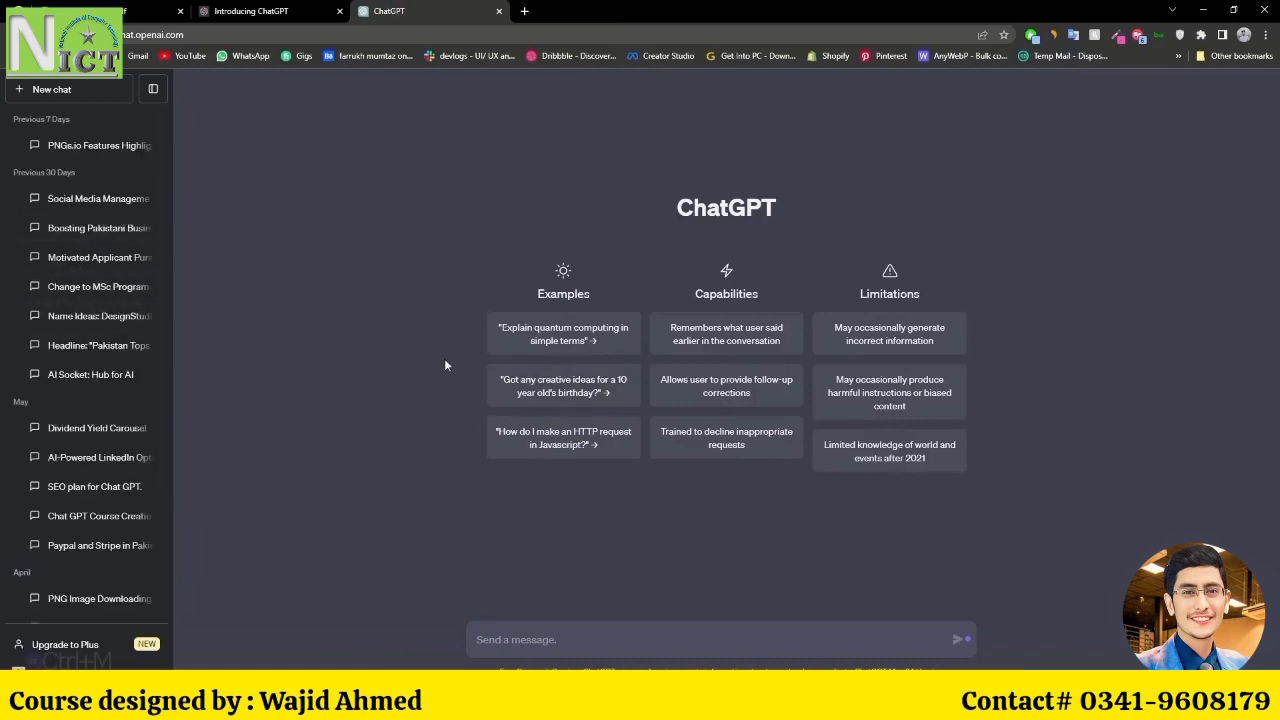
# - Look through the history of previous chats, from the most recent ones back to April
pyautogui.scroll(-3, 90, 300)
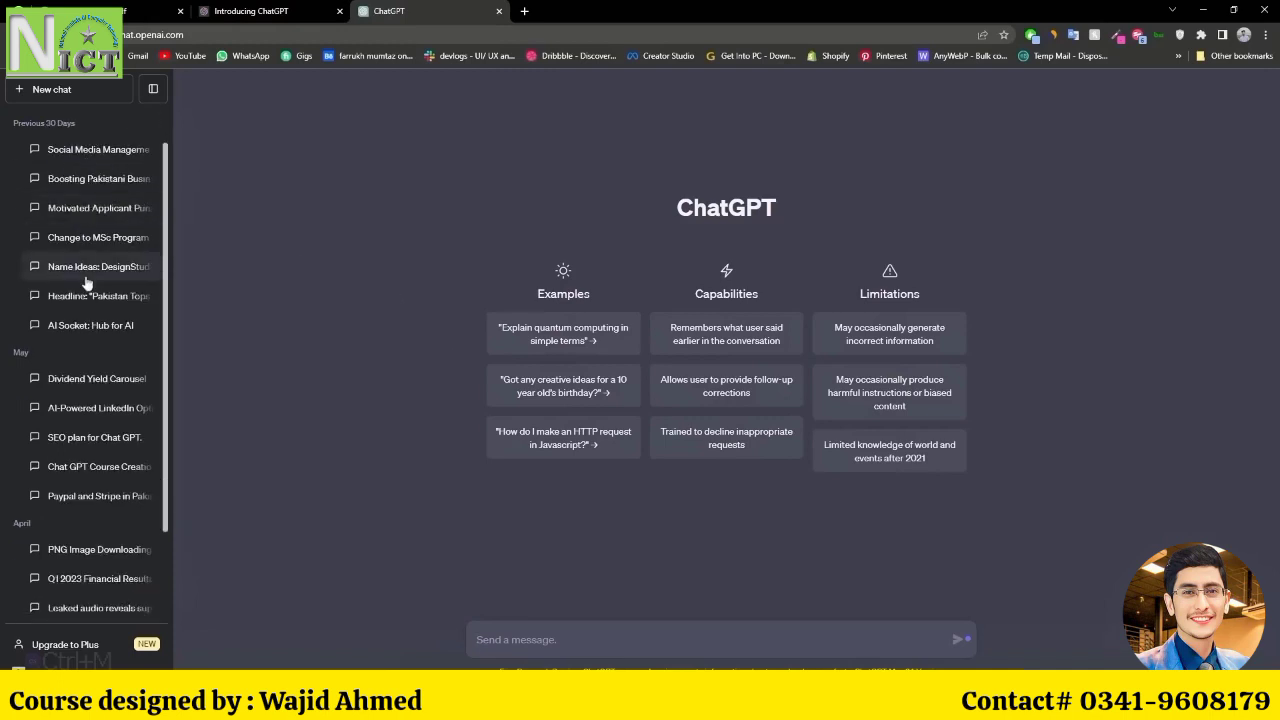
pyautogui.scroll(1, 83, 420)
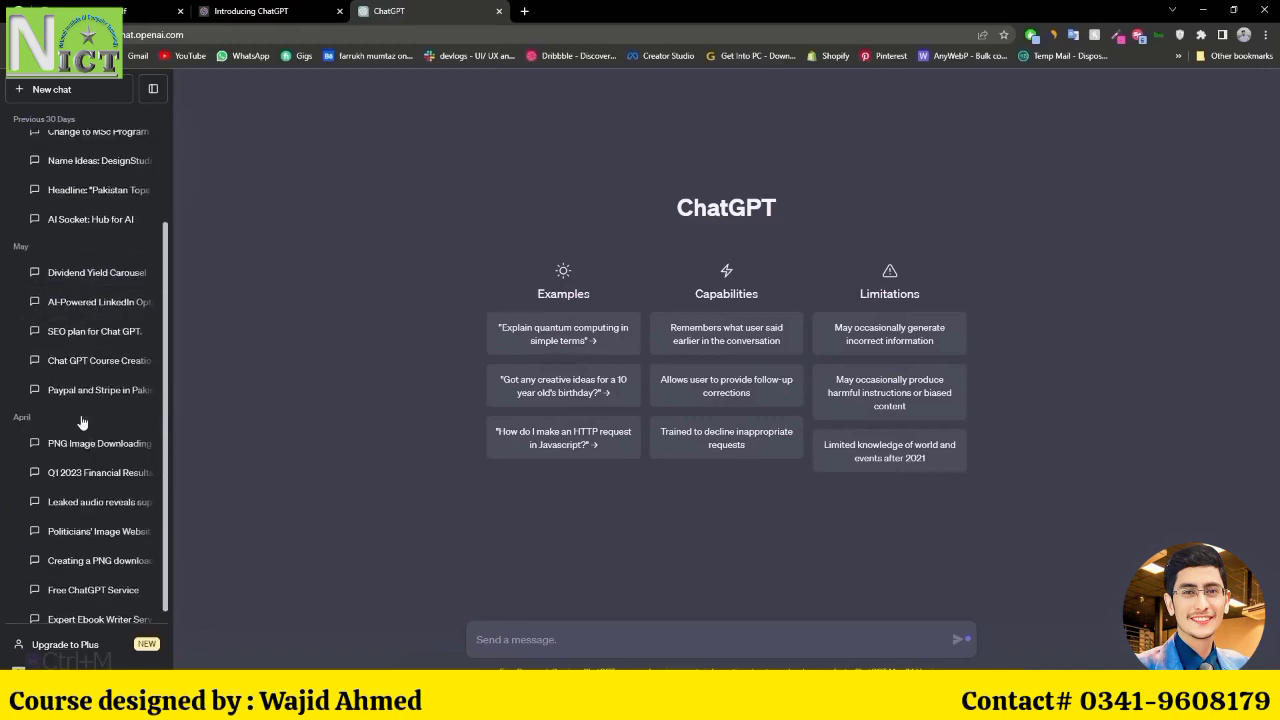
pyautogui.scroll(-1, 81, 422)
pyautogui.scroll(1, 76, 404)
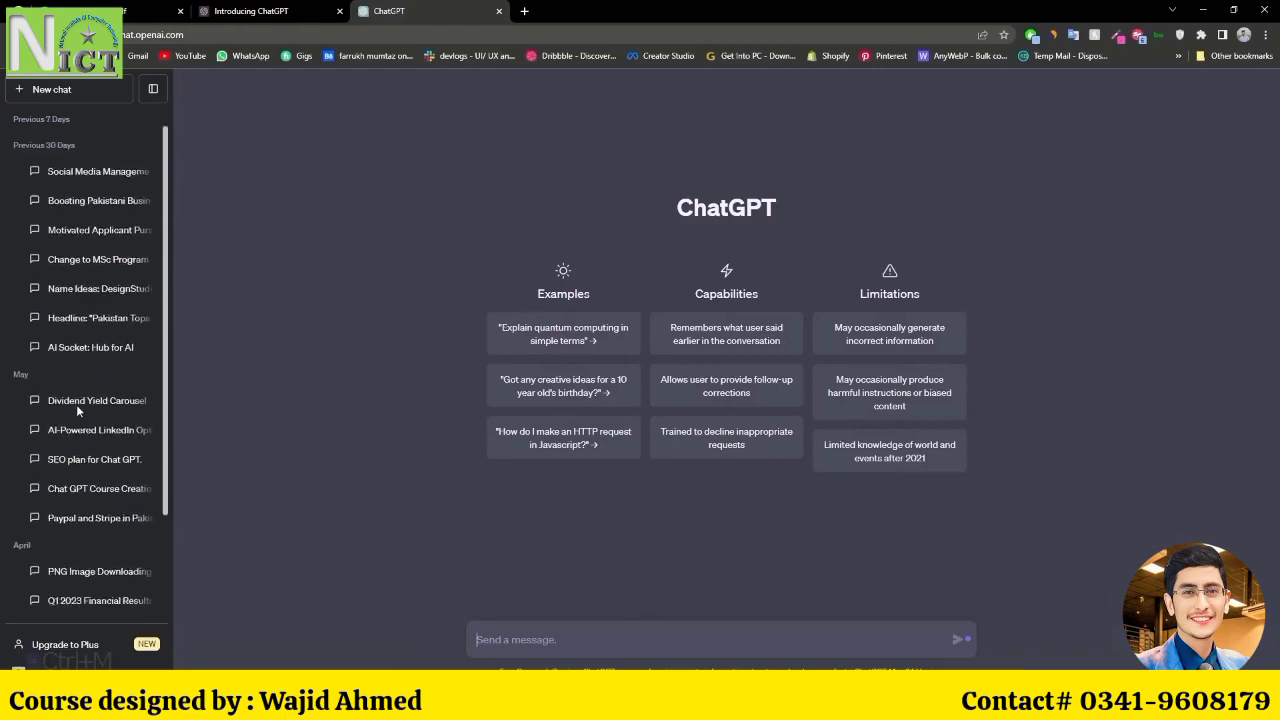
pyautogui.scroll(-1, 76, 404)
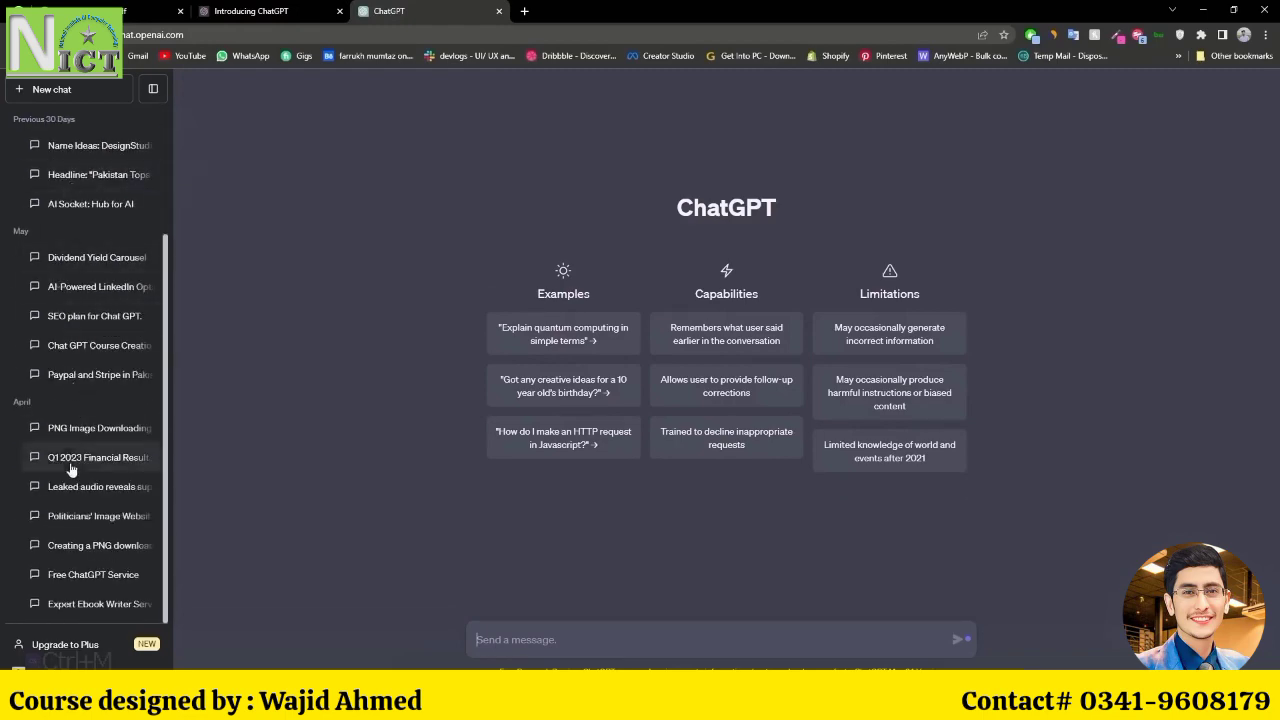
pyautogui.scroll(3, 75, 550)
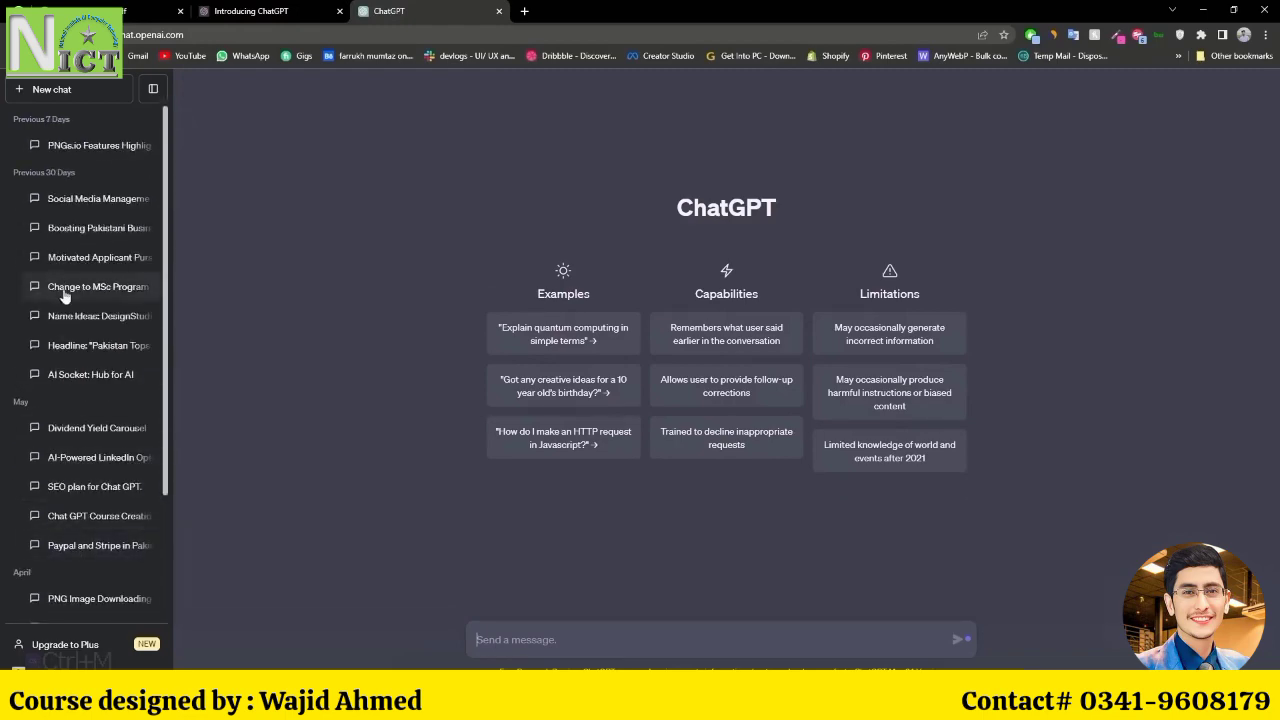
pyautogui.scroll(-3, 61, 401)
pyautogui.scroll(3, 61, 405)
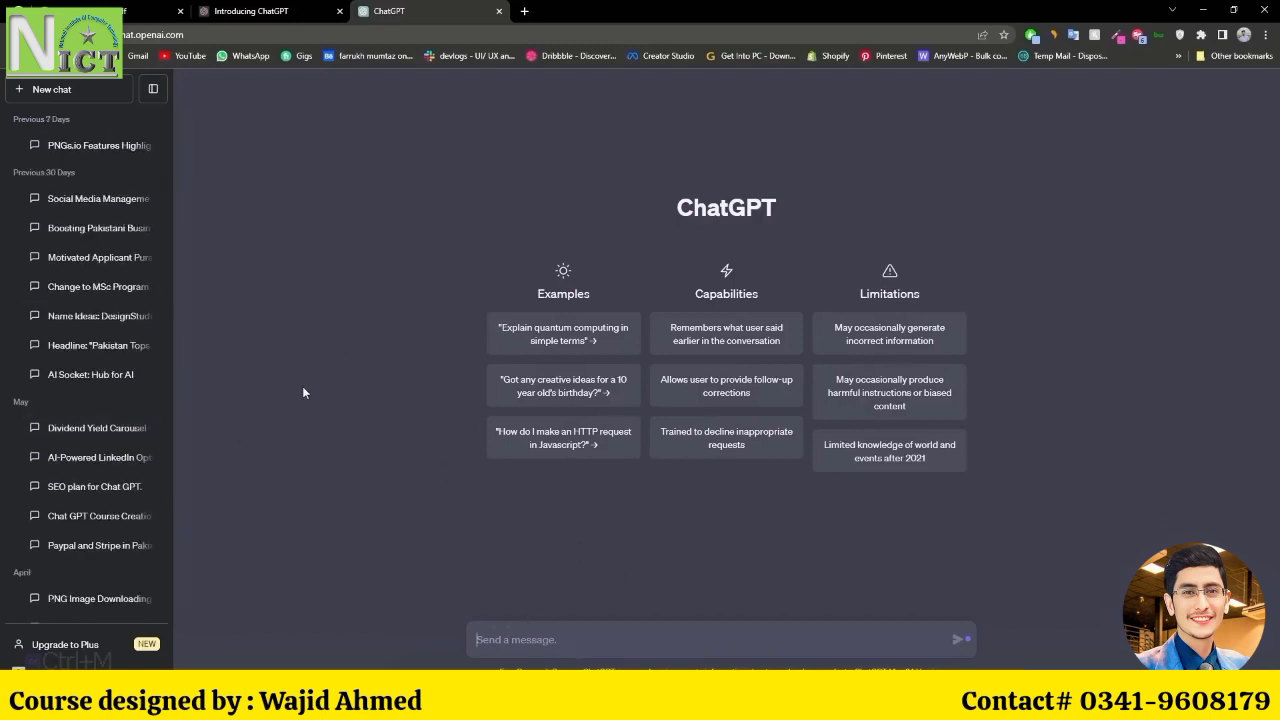
# - Compare the Free plan with the ChatGPT Plus plan and its price in the upgrade options, then close them
pyautogui.scroll(-3, 100, 560)
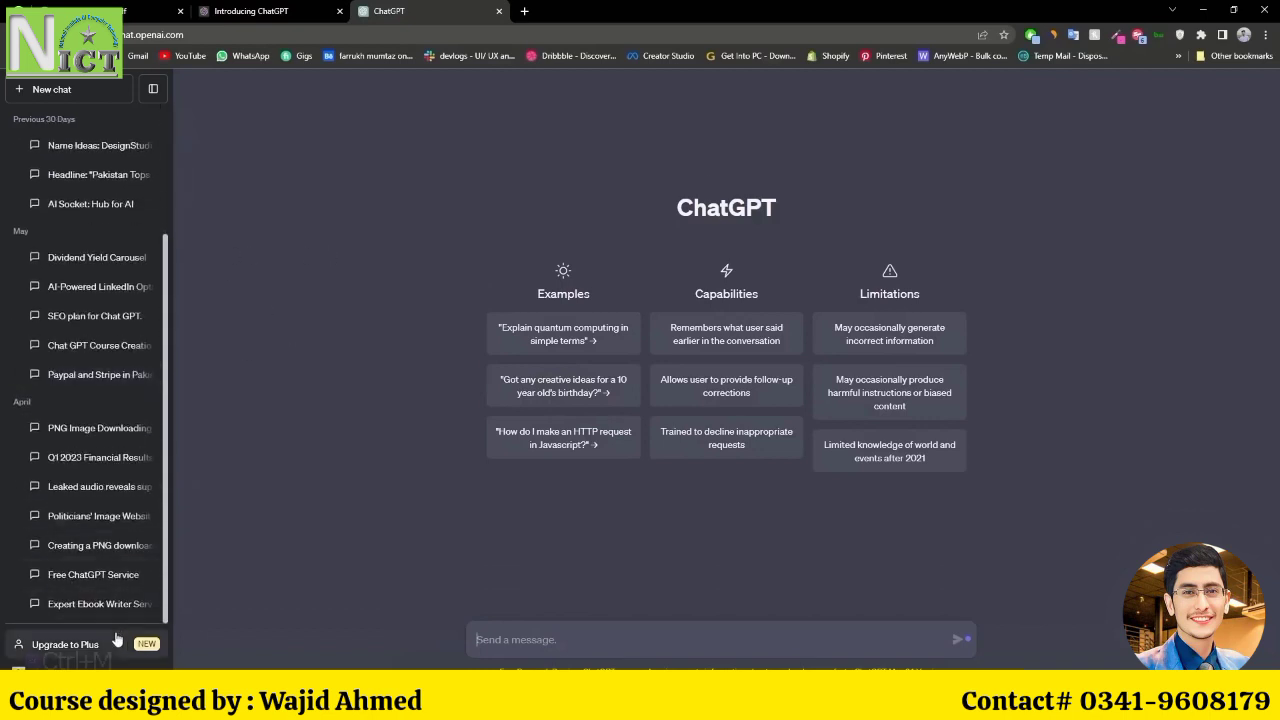
pyautogui.click(86, 648)
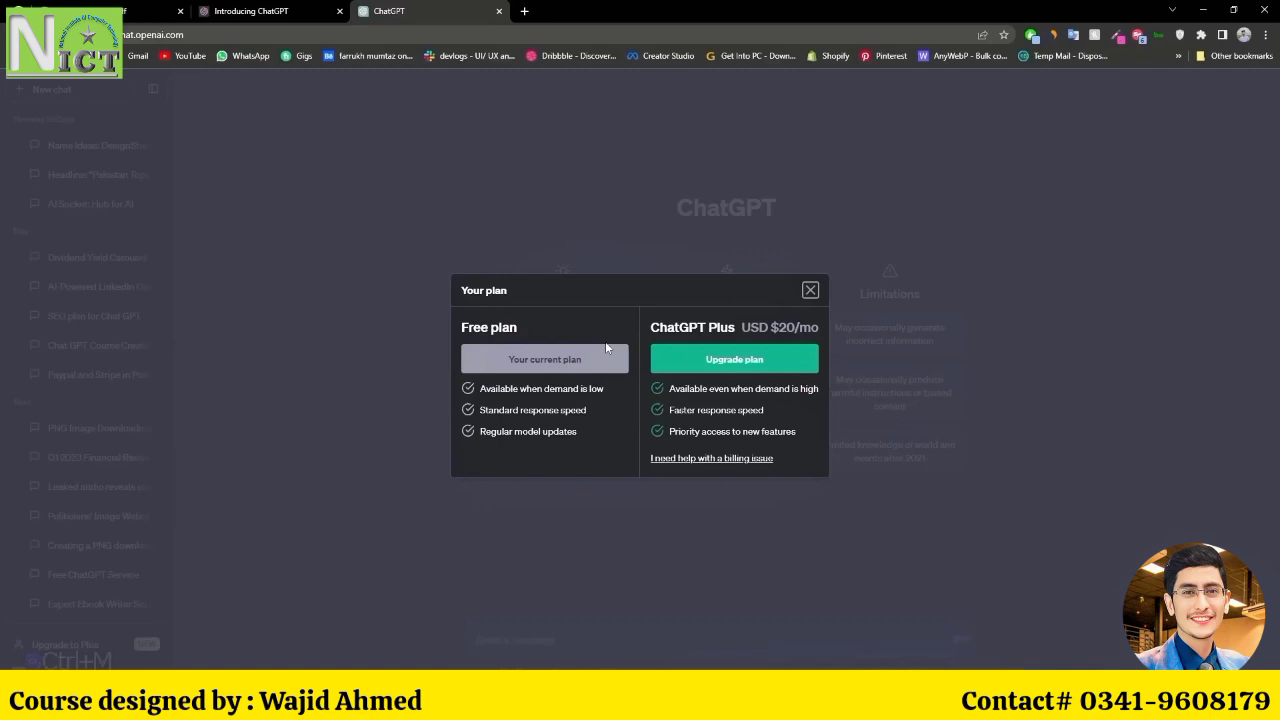
pyautogui.moveTo(742, 327); pyautogui.dragTo(818, 327)
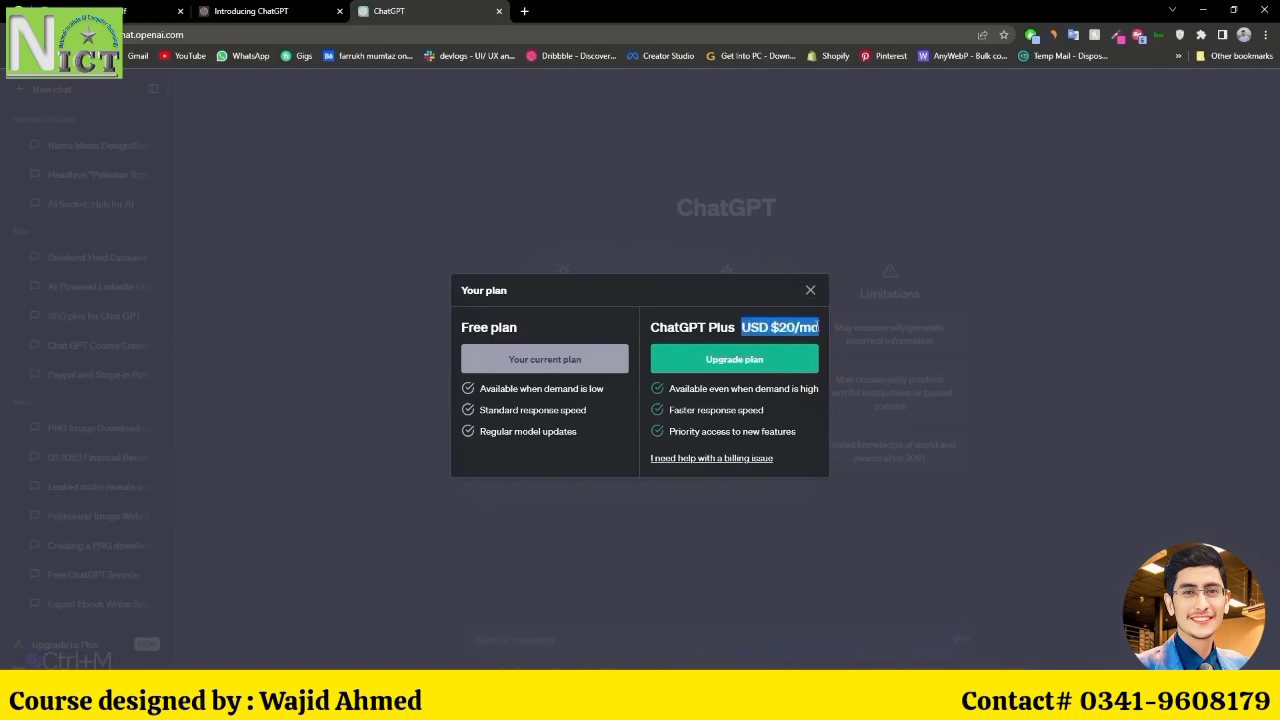
pyautogui.click(820, 330)
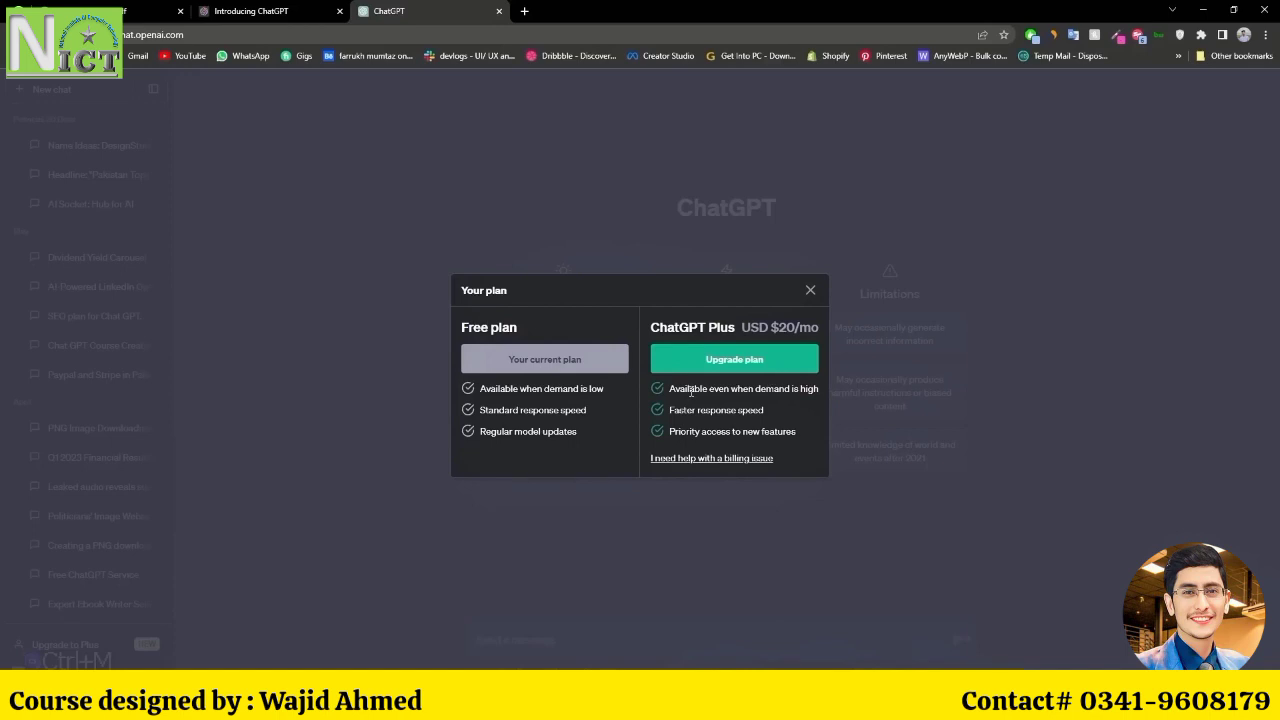
pyautogui.moveTo(519, 329); pyautogui.dragTo(459, 328)
pyautogui.click(528, 329)
pyautogui.click(809, 291)
# - Return to the most recent chats in the history and start a new chat
pyautogui.scroll(2, 66, 318)
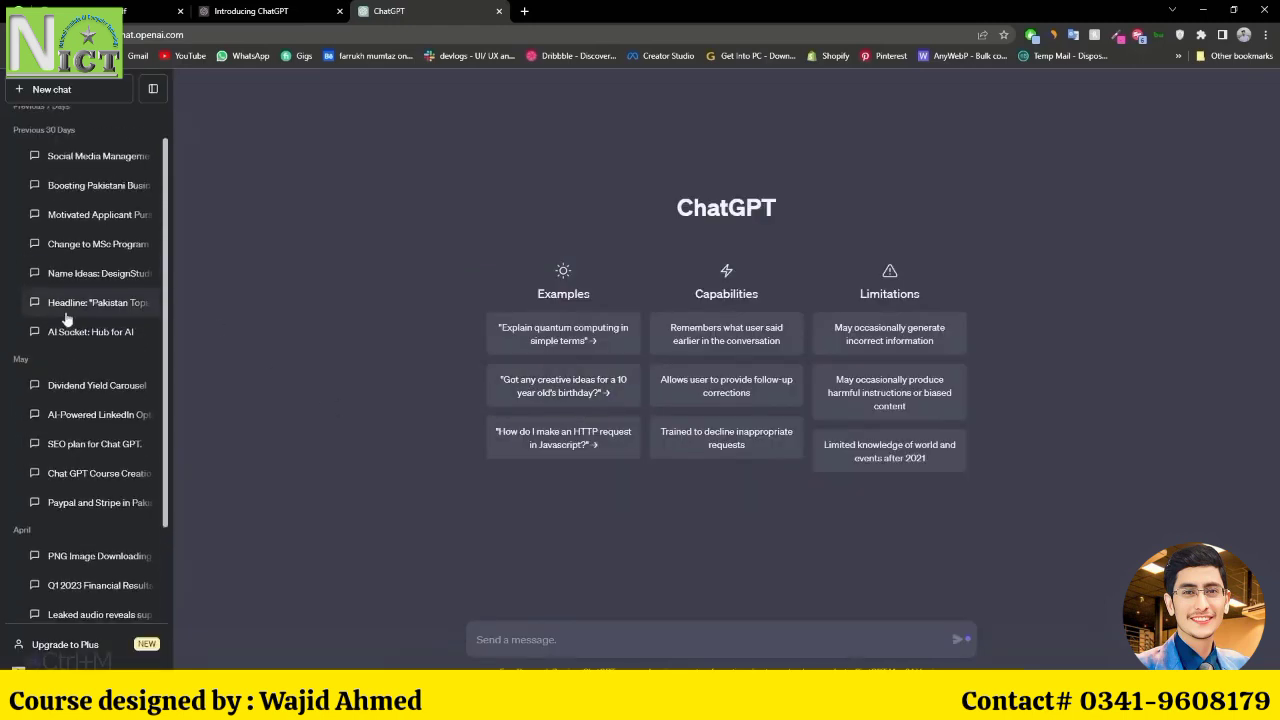
pyautogui.scroll(1, 66, 318)
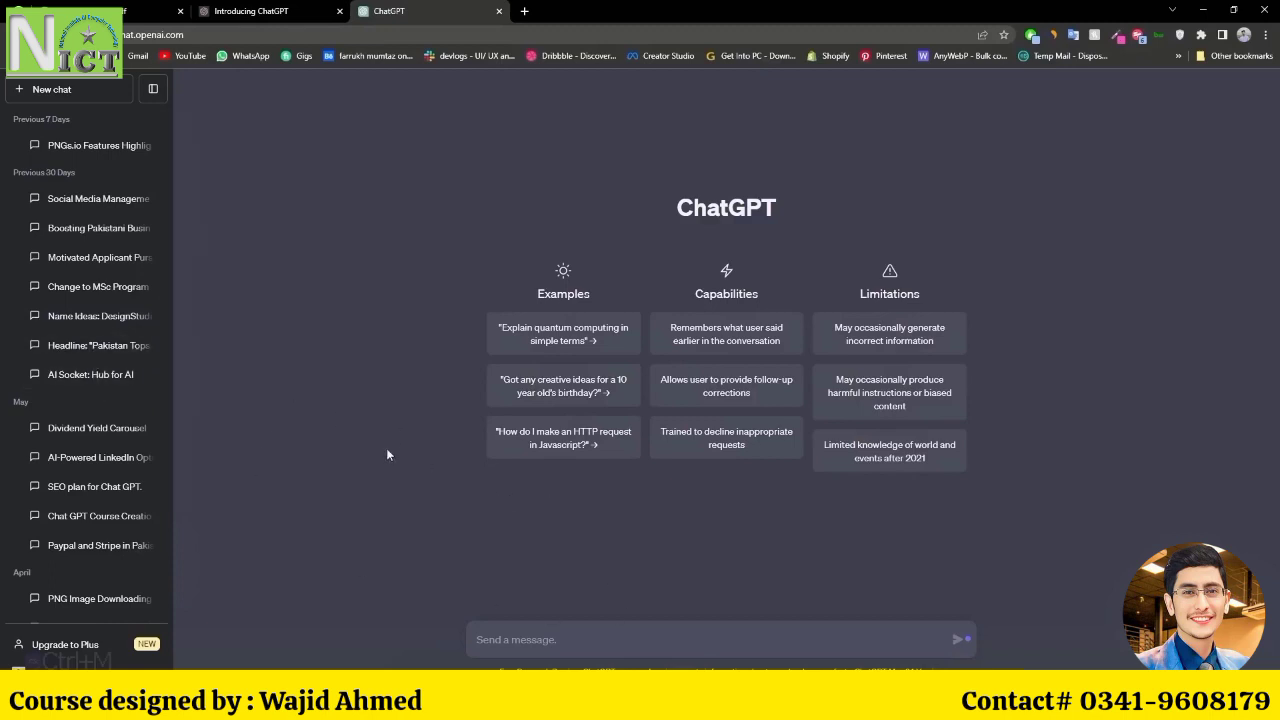
pyautogui.click(80, 90)
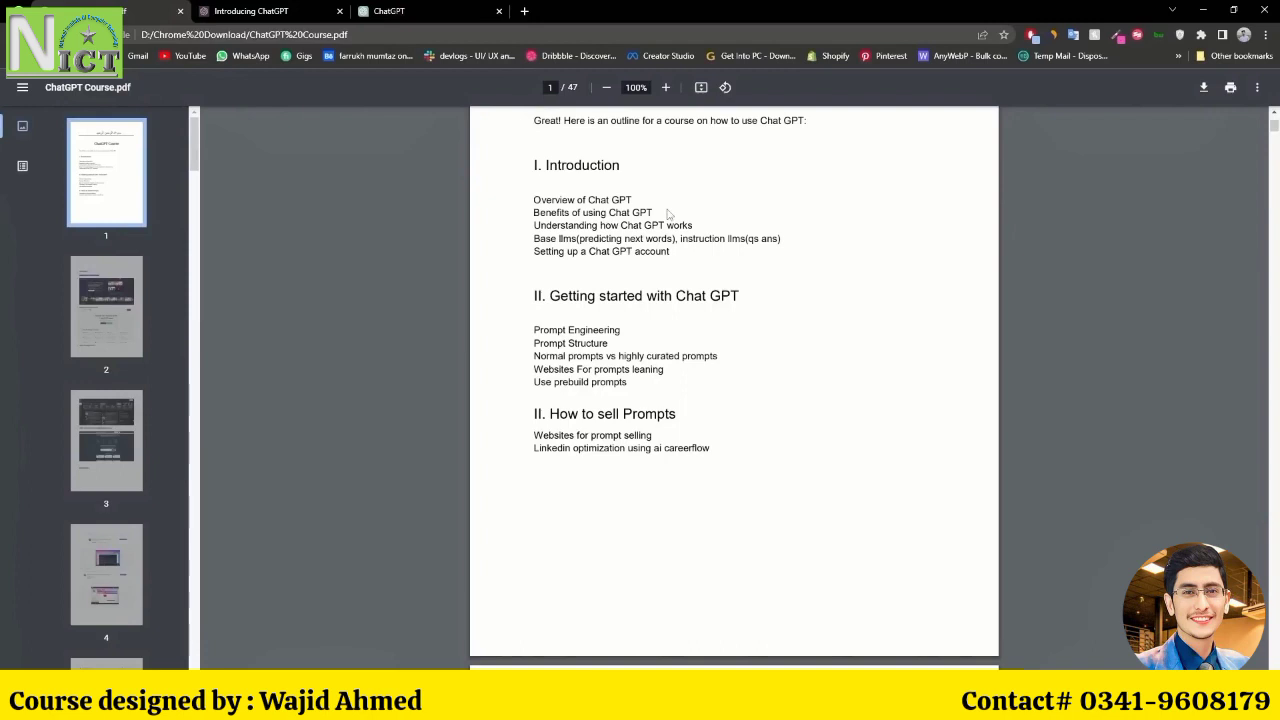
# - In the ChatGPT Course PDF outline, review the "Benefits of using Chat GPT" and "Base llms" topics by highlighting them
pyautogui.moveTo(652, 213); pyautogui.dragTo(533, 217)
pyautogui.click(483, 254)
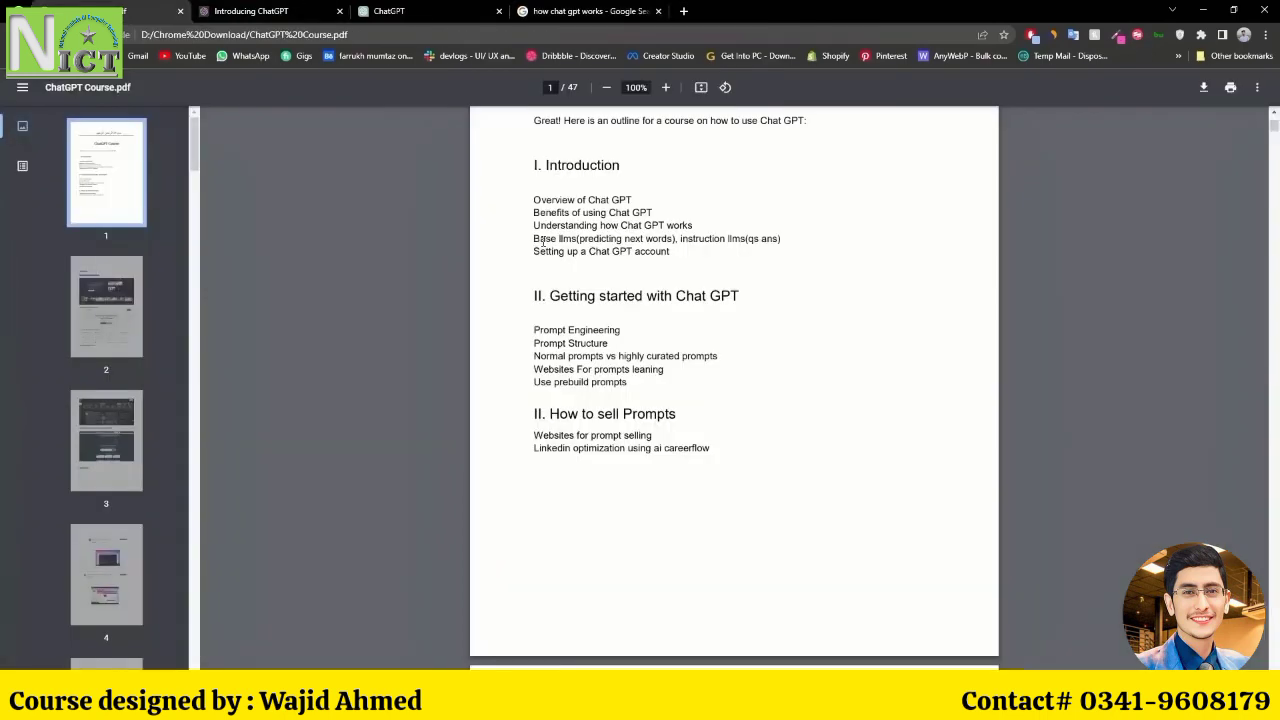
pyautogui.moveTo(534, 238); pyautogui.dragTo(568, 238)
pyautogui.click(568, 238)
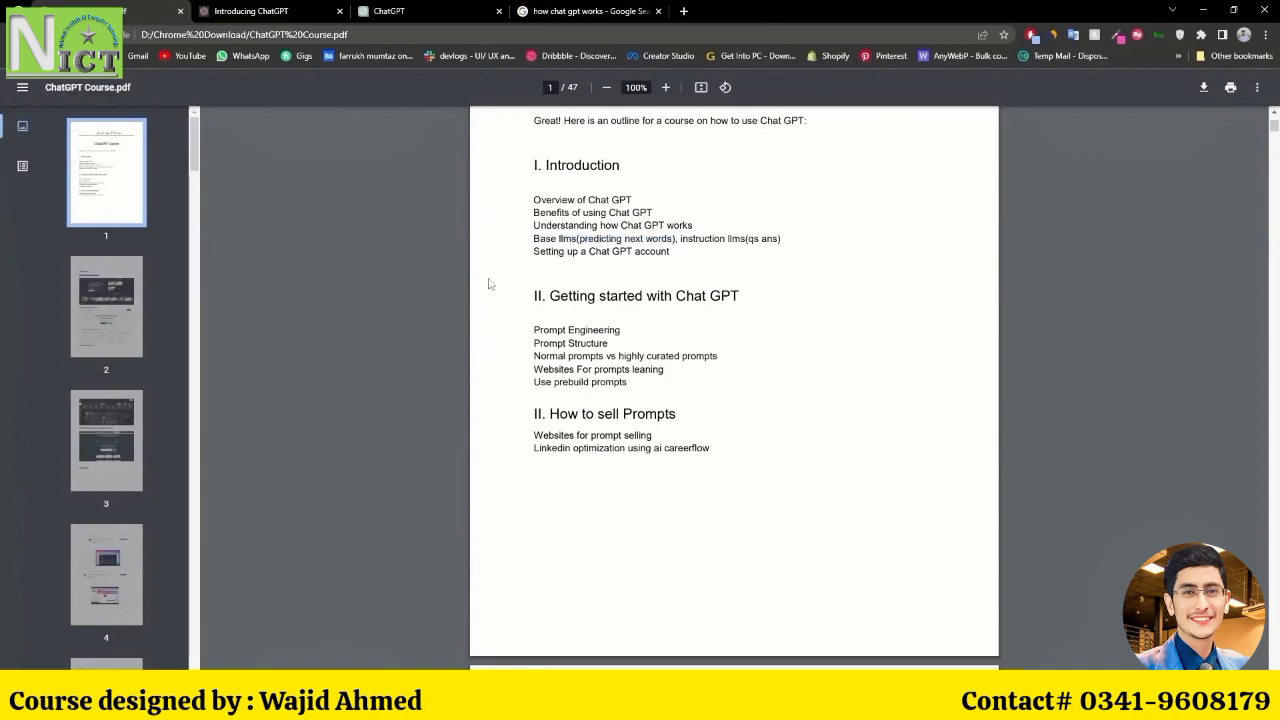